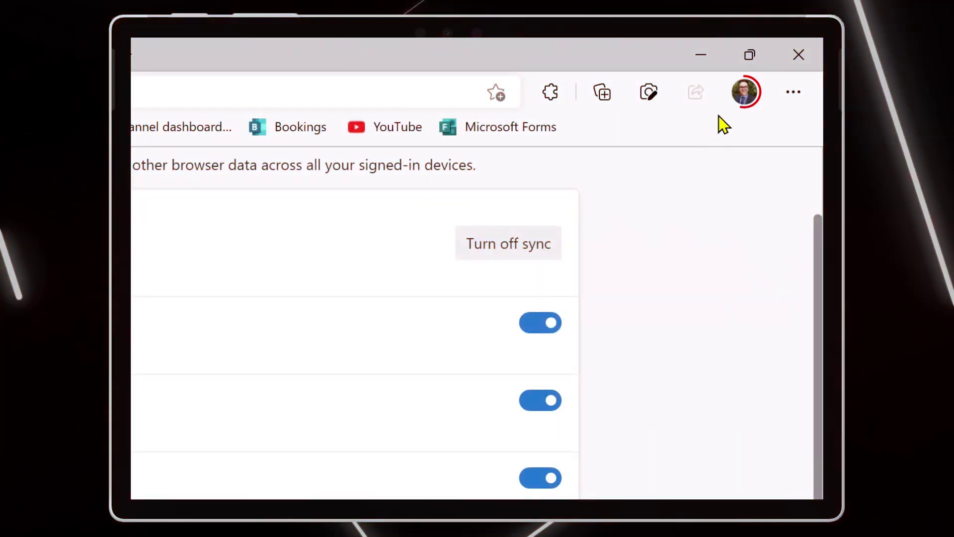
- Open the Personal profile in its own window from the profile avatar
left_click(746, 91)
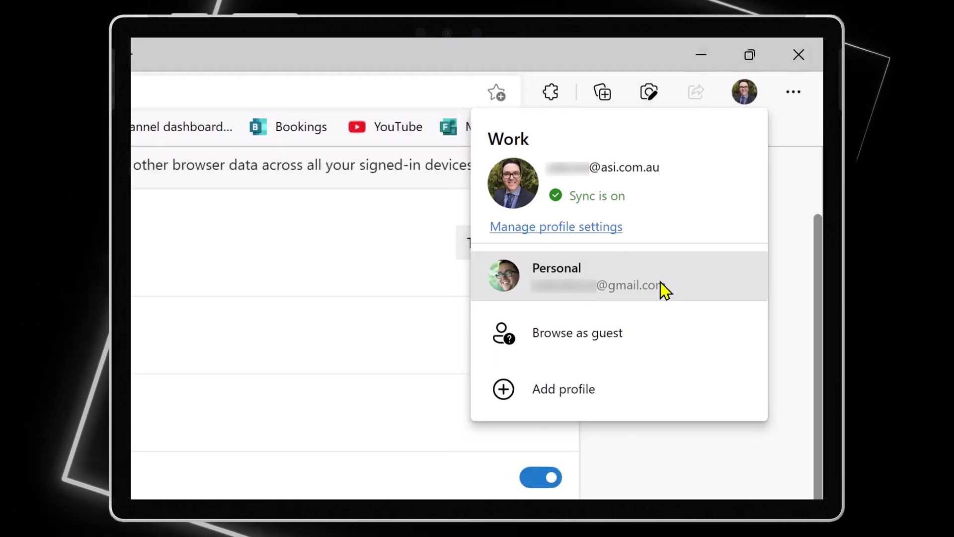
left_click(663, 290)
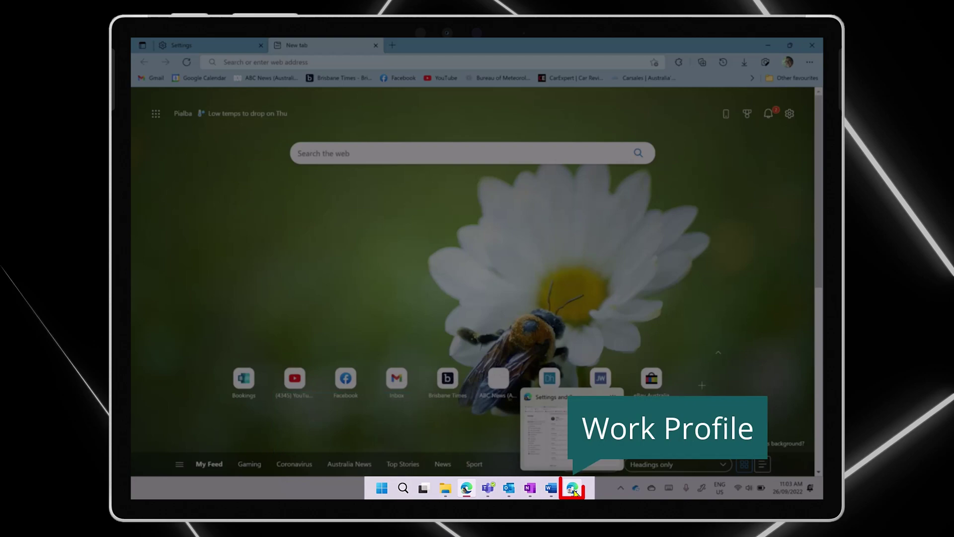
mouse_move(750, 88)
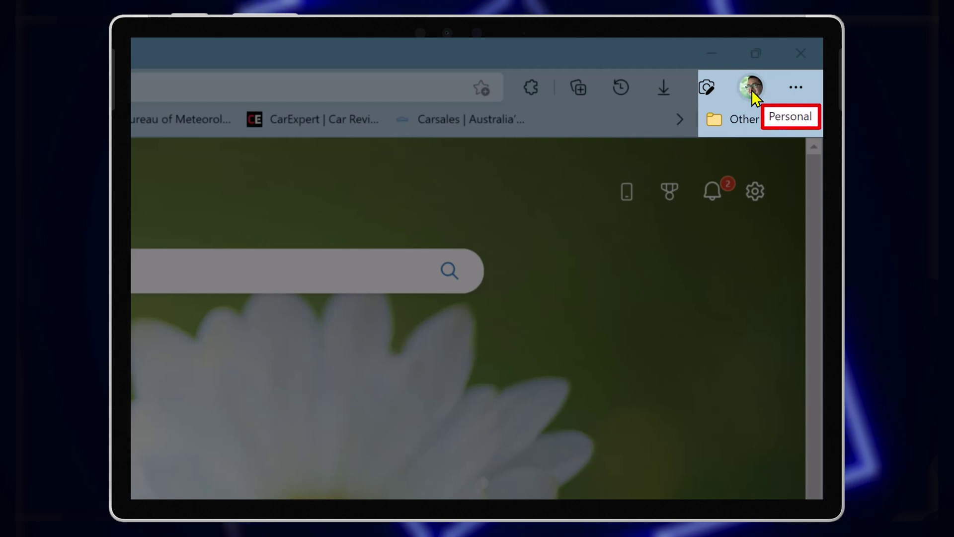
- Choose Add profile from the profile avatar flyout in the Personal window
left_click(751, 91)
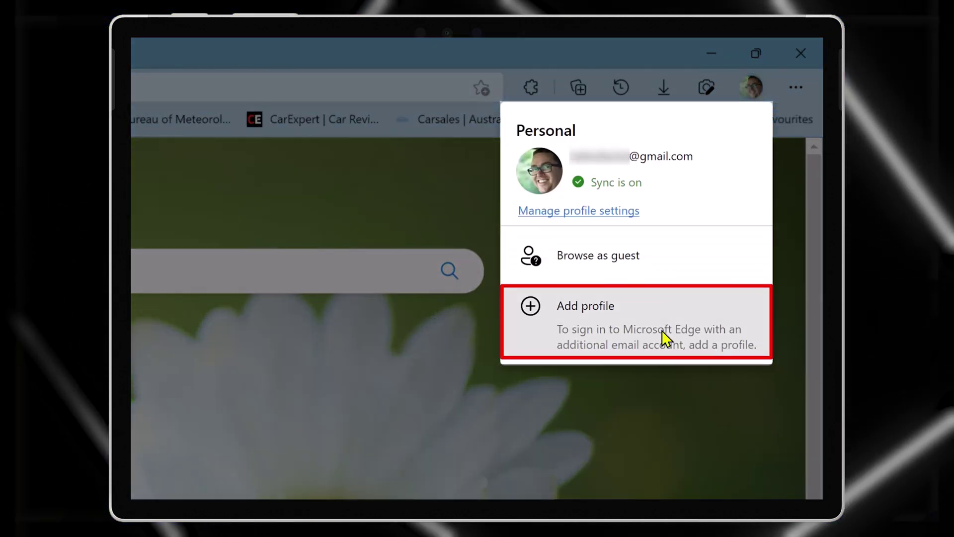
left_click(661, 330)
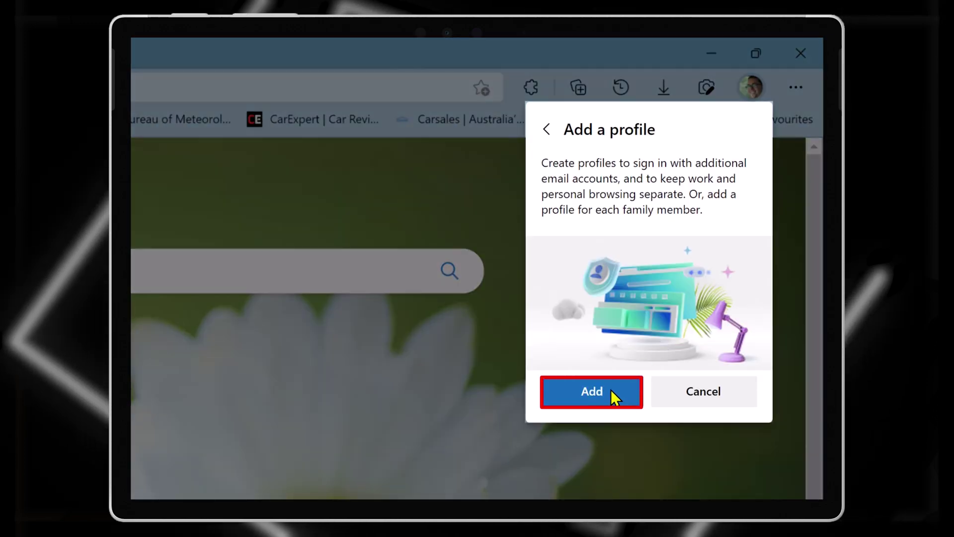
- Confirm the Add a profile dialog to create a new profile
left_click(610, 394)
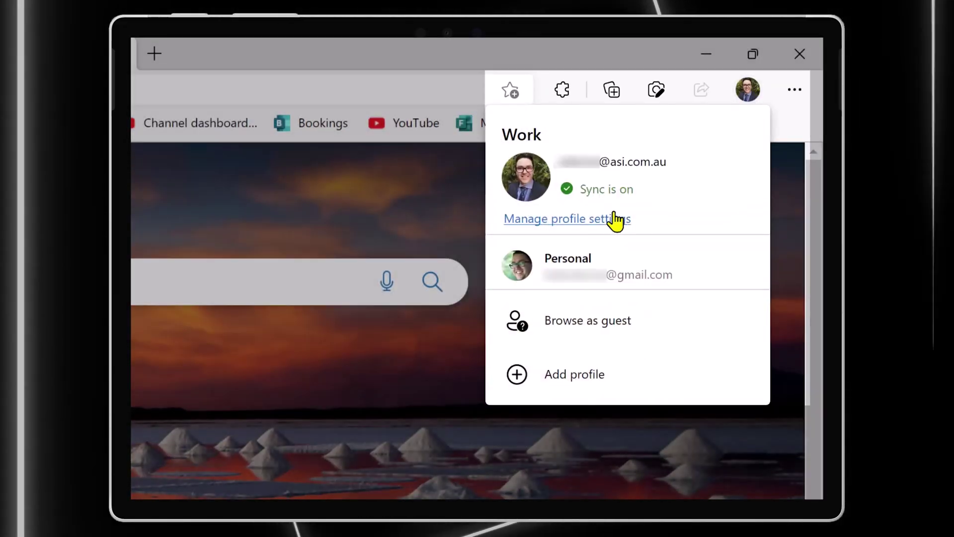
- Open the Work profile's sync settings via Manage profile settings
left_click(616, 219)
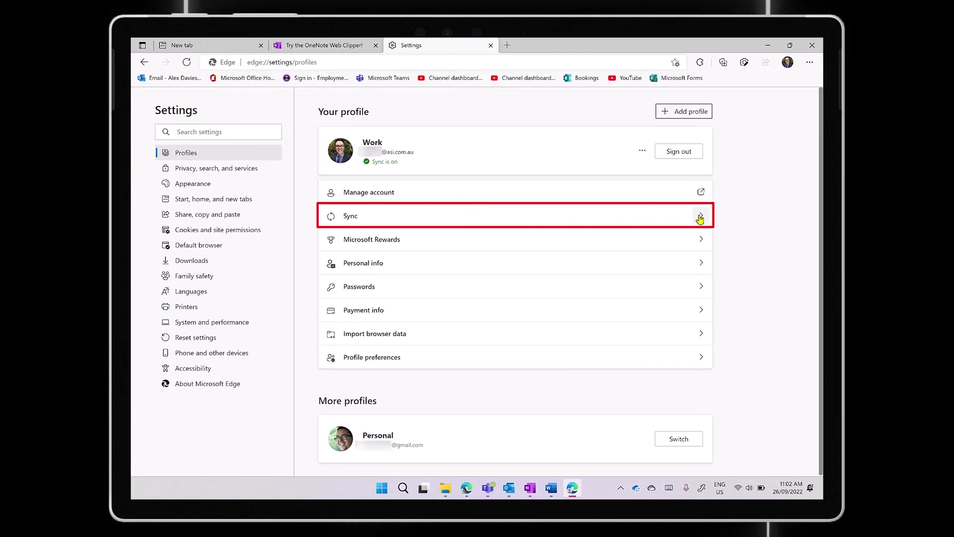
left_click(700, 217)
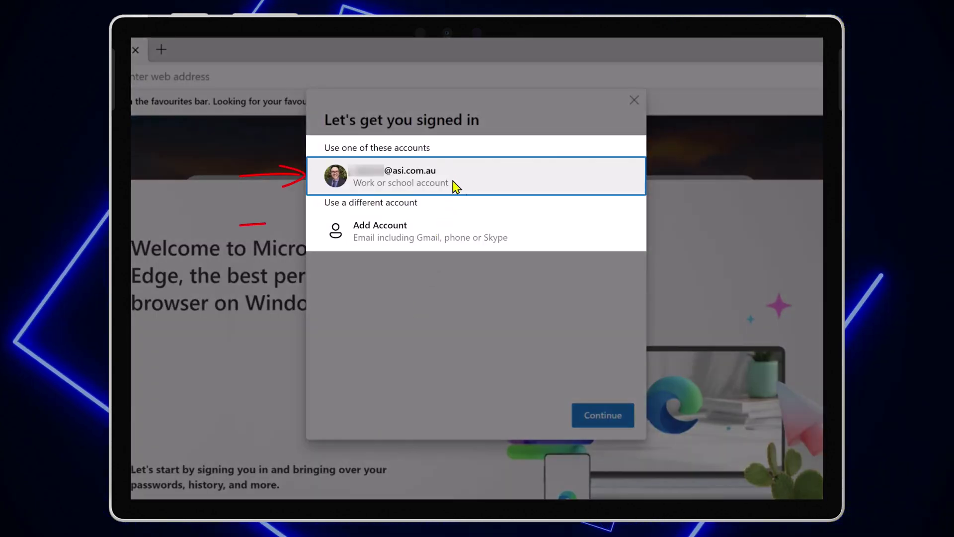
- Sign the new profile in with the work account and continue
left_click(590, 415)
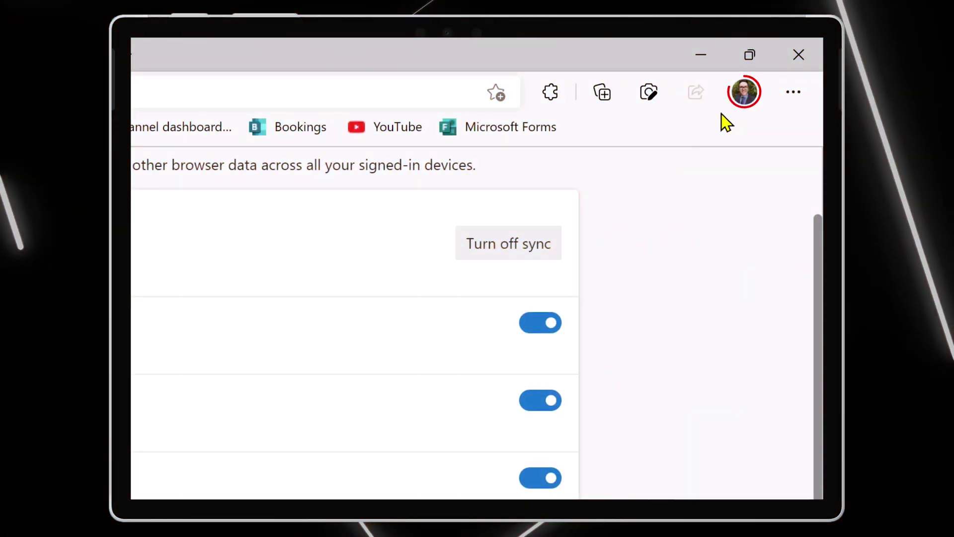
- Open a Personal profile window and pin its Edge icon to the taskbar
left_click(747, 91)
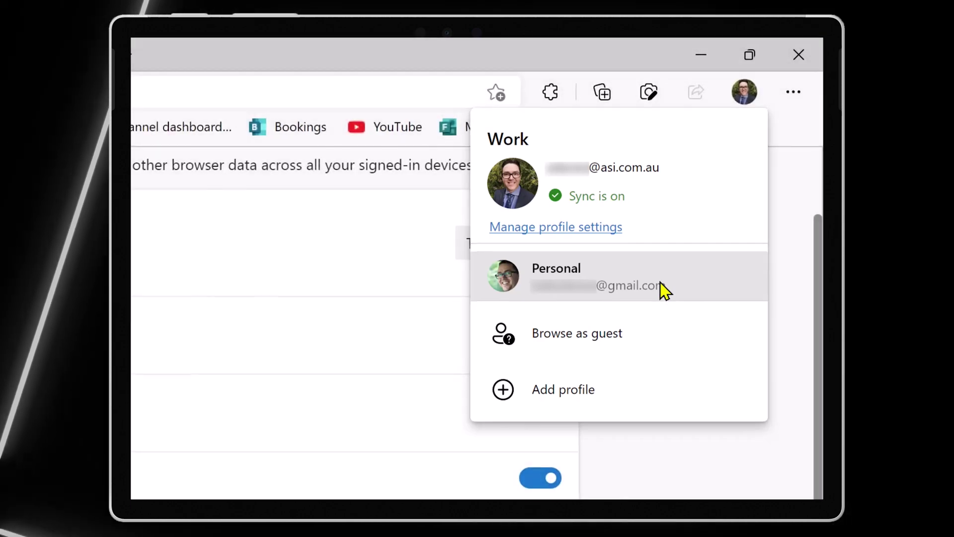
left_click(664, 290)
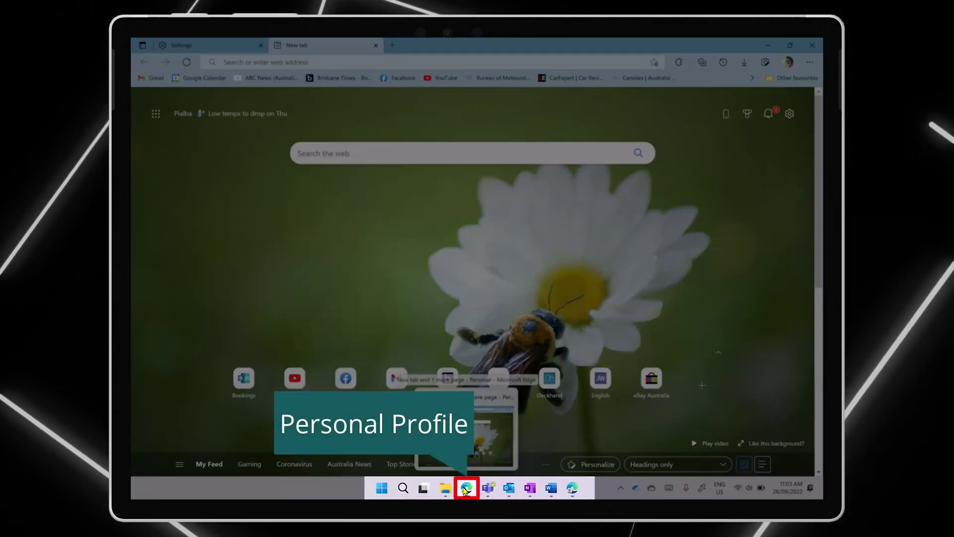
mouse_move(572, 488)
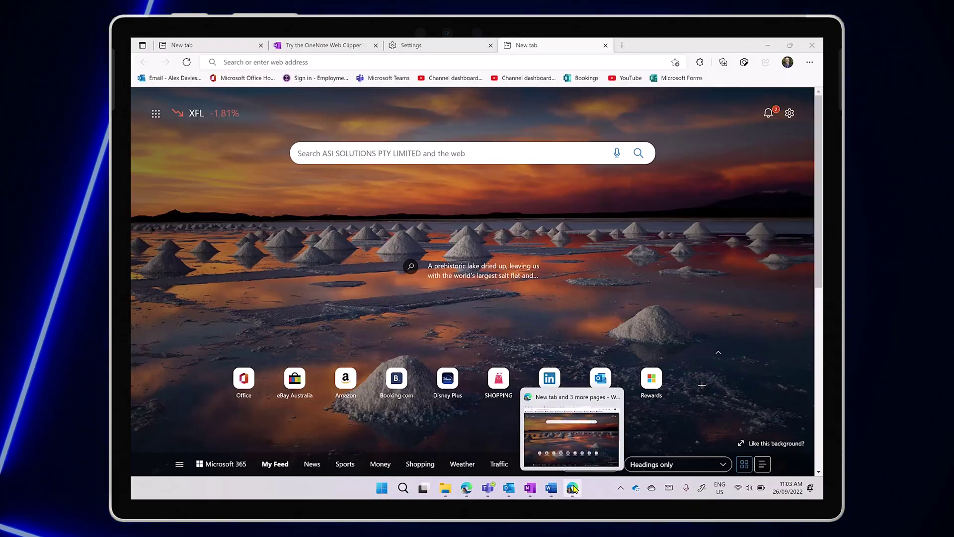
right_click(573, 488)
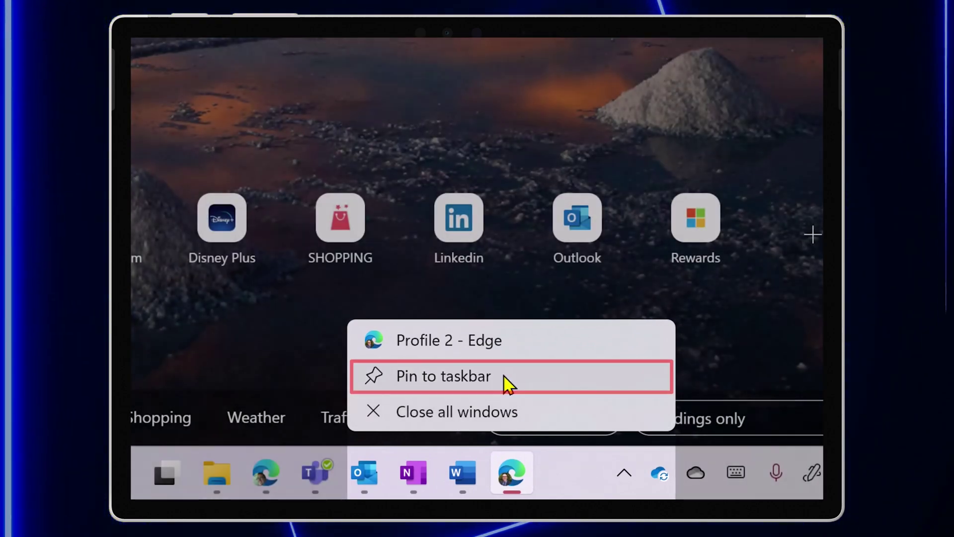
left_click(507, 380)
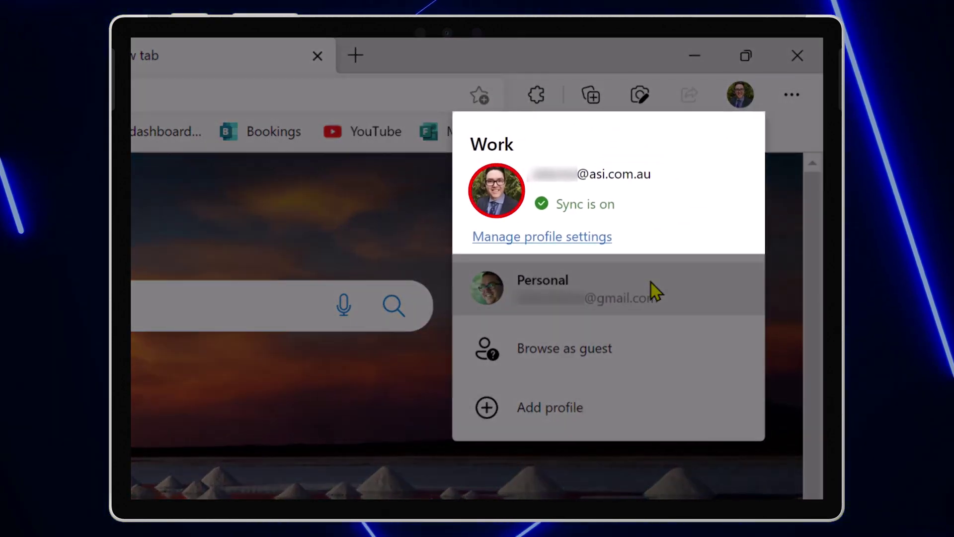
- Switch to the Personal profile from the profile flyout
left_click(651, 290)
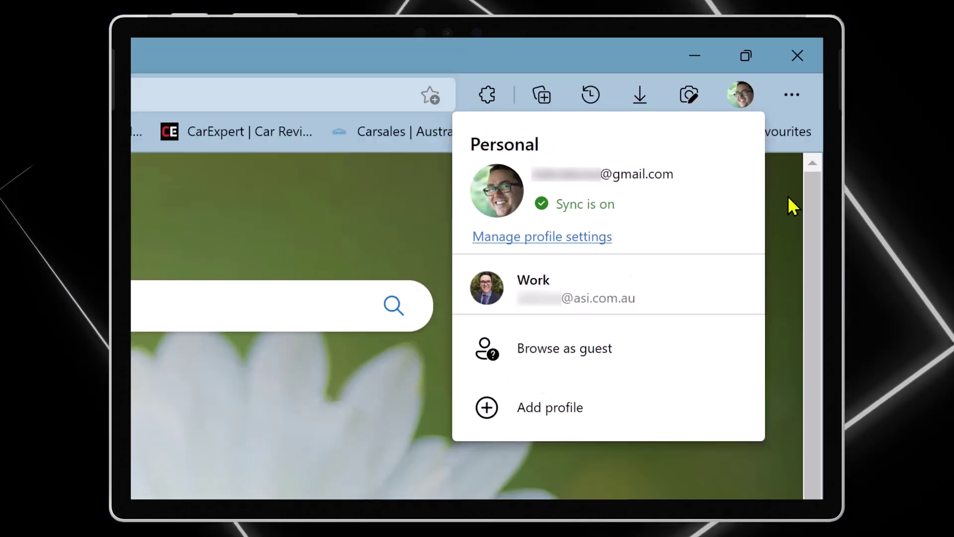